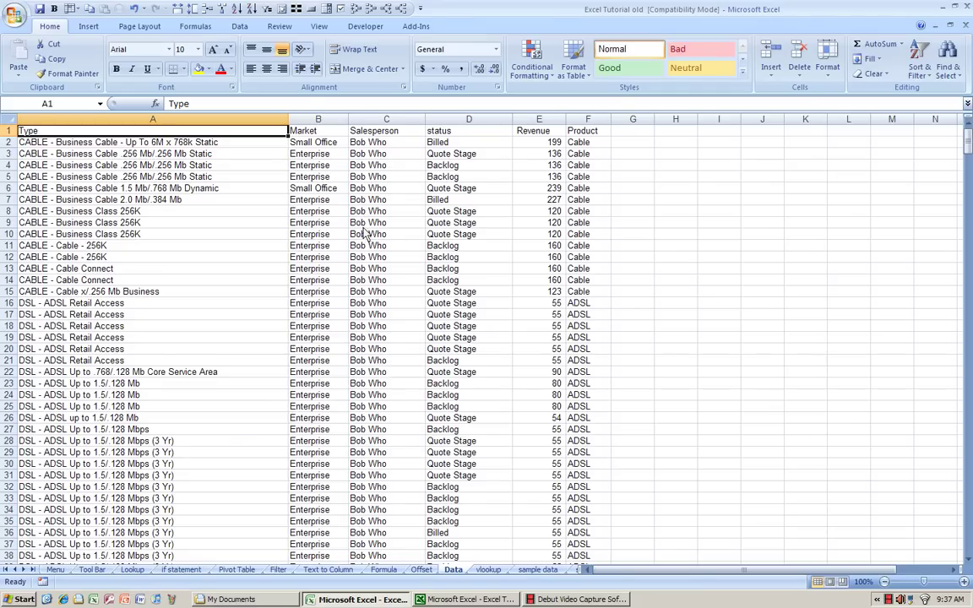
Step: Turn on Filter dropdowns for the sales table headers, leave the Type filter unchanged, then switch workbooks
left_click(244, 29)
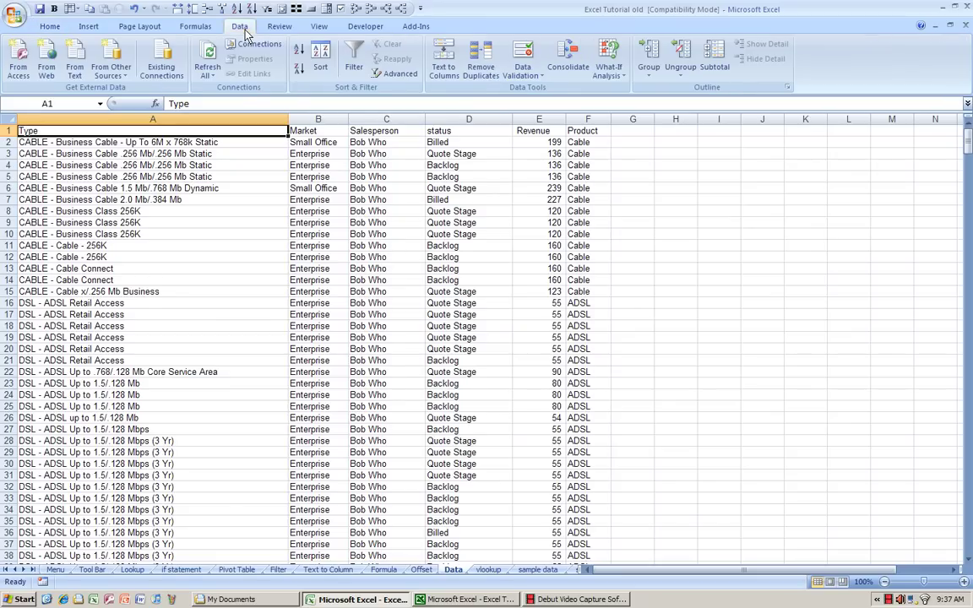
left_click(350, 61)
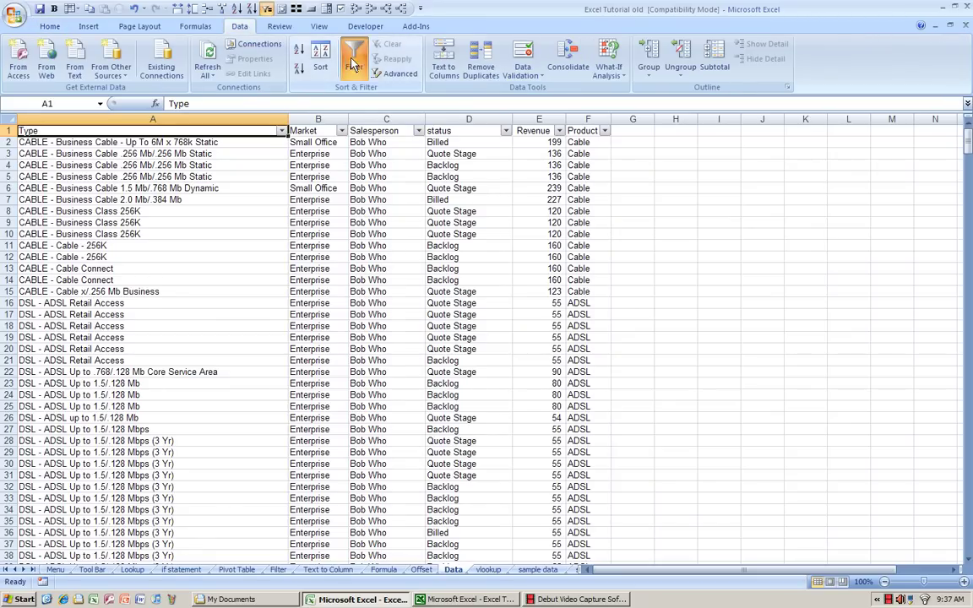
left_click(281, 132)
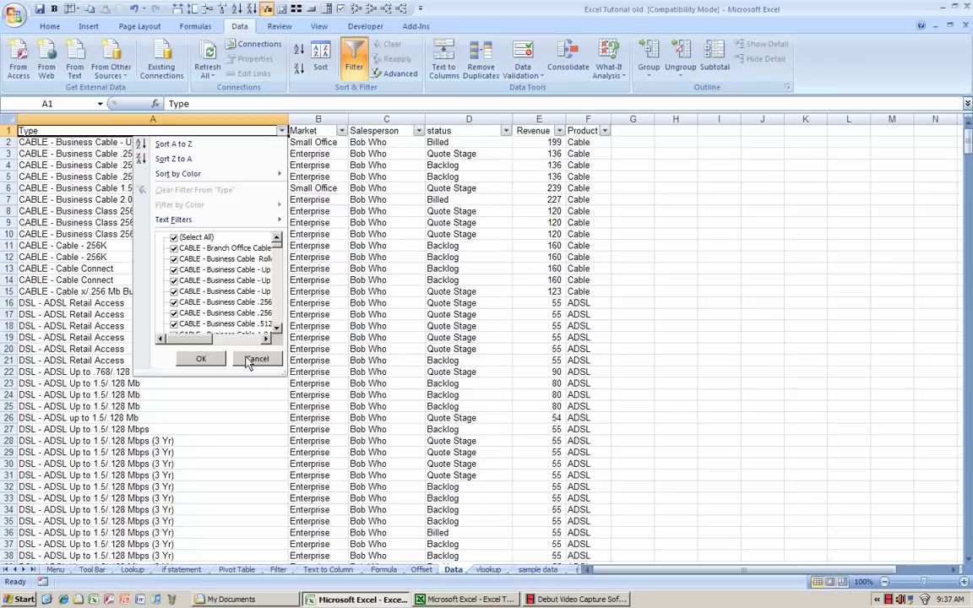
left_click(253, 360)
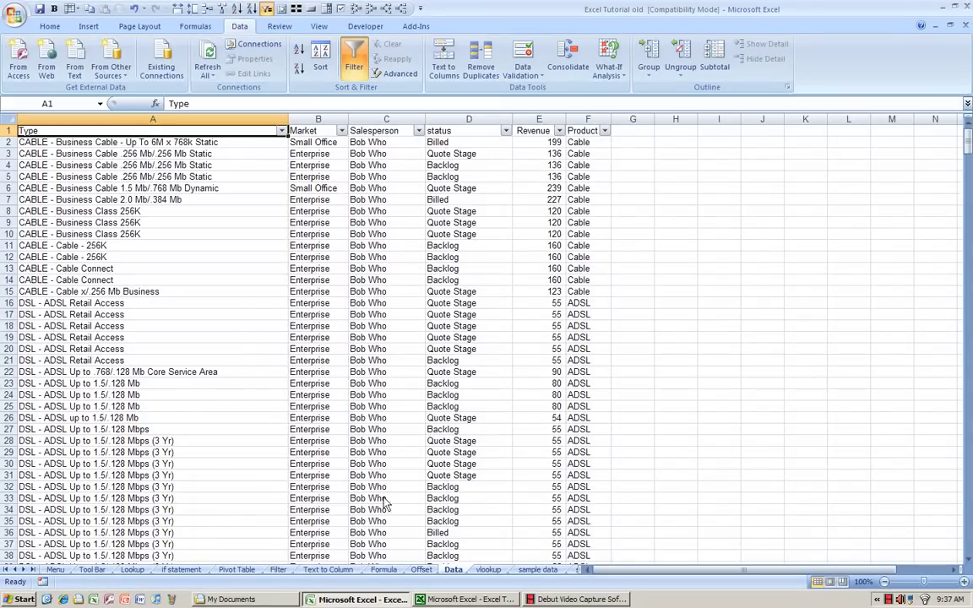
left_click(445, 600)
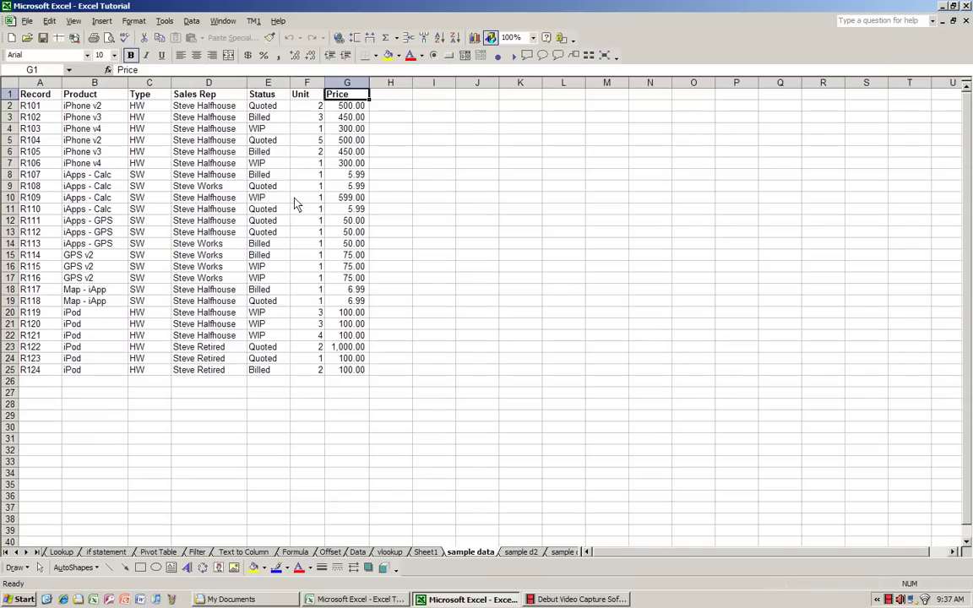
Step: Apply AutoFilter to the Record-to-Price sample data table via Data > Filter
left_click_drag(51, 95, 330, 370)
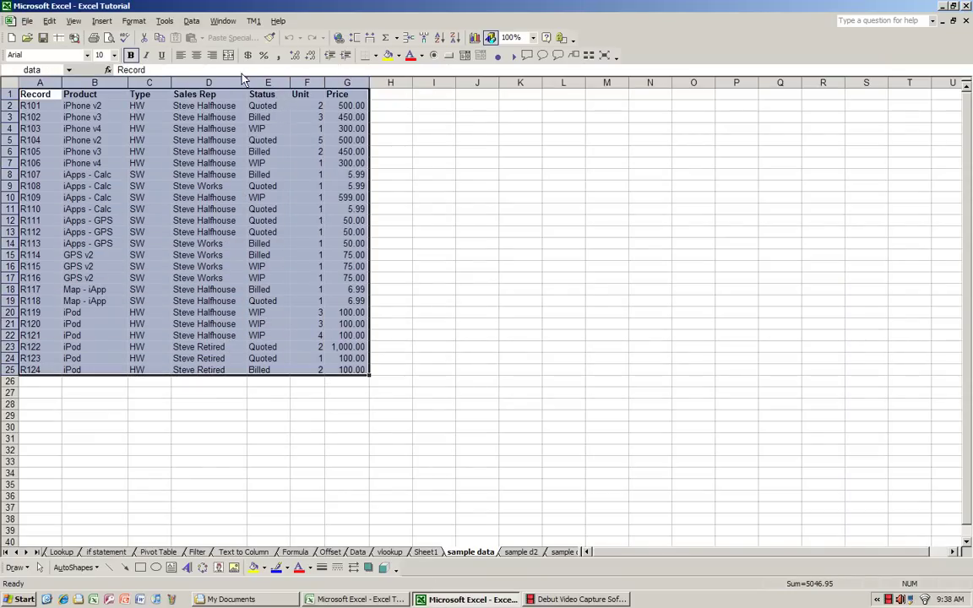
left_click(181, 22)
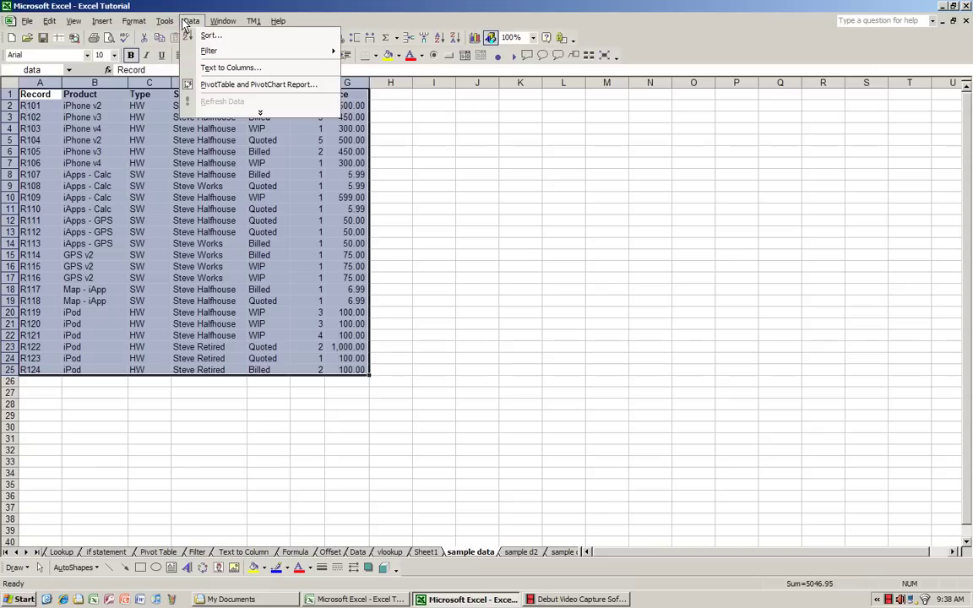
mouse_move(196, 52)
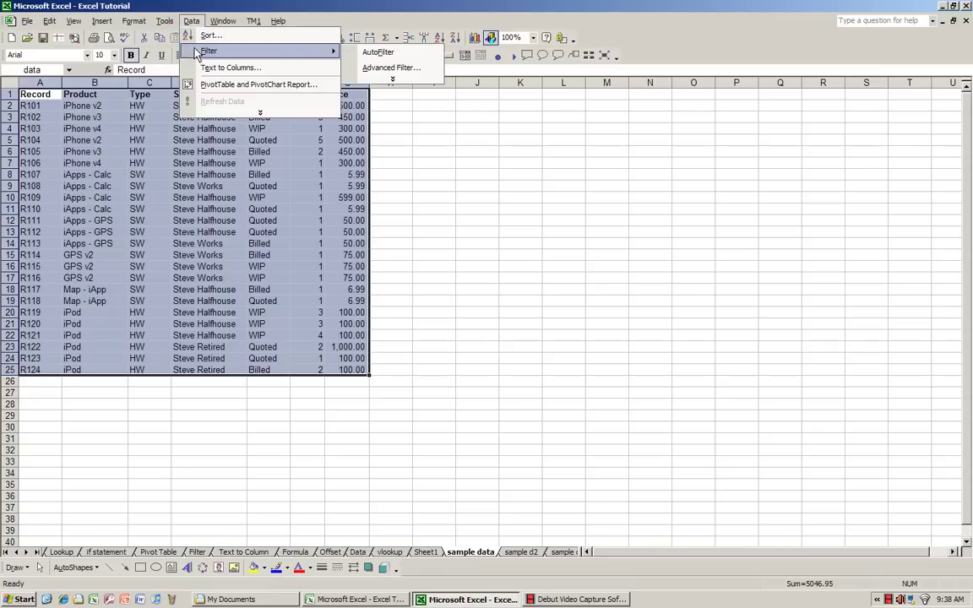
left_click(378, 52)
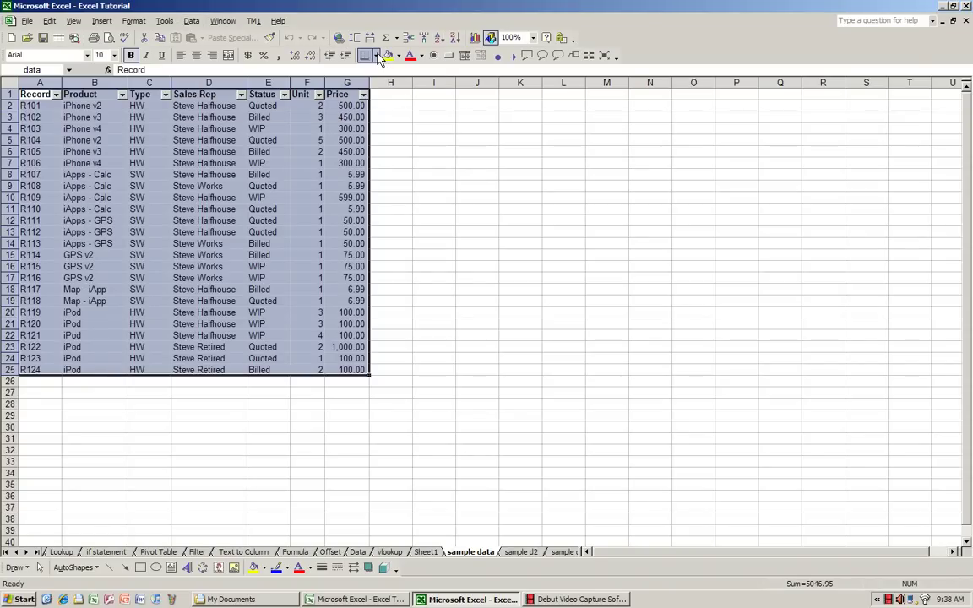
left_click(82, 98)
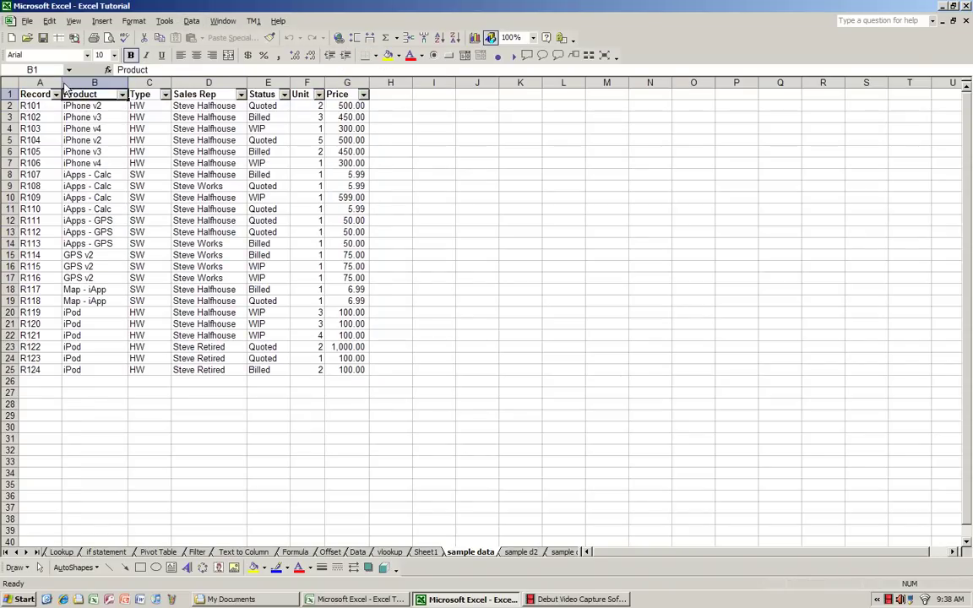
Step: Widen the Record column and check its filter list without changing it
left_click_drag(61, 82, 75, 82)
left_click(68, 95)
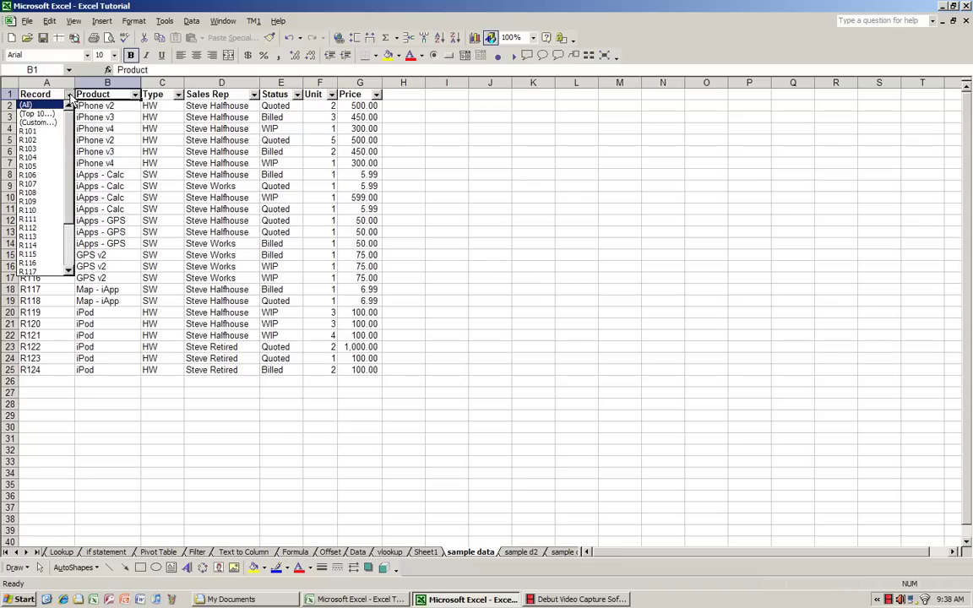
left_click(69, 95)
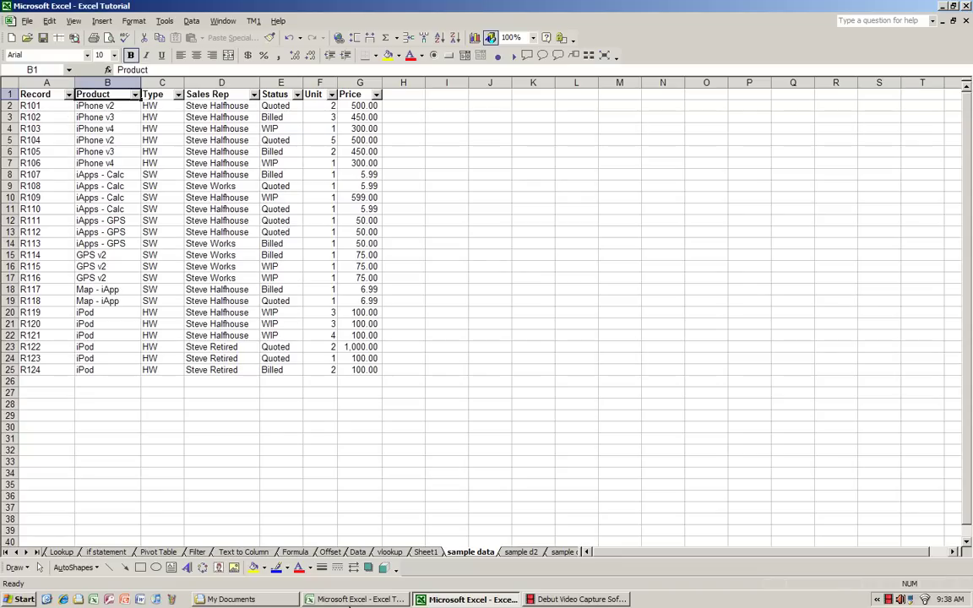
Step: Return to the Type/Market sales workbook, narrow the Type column, and open the status filter
left_click(353, 600)
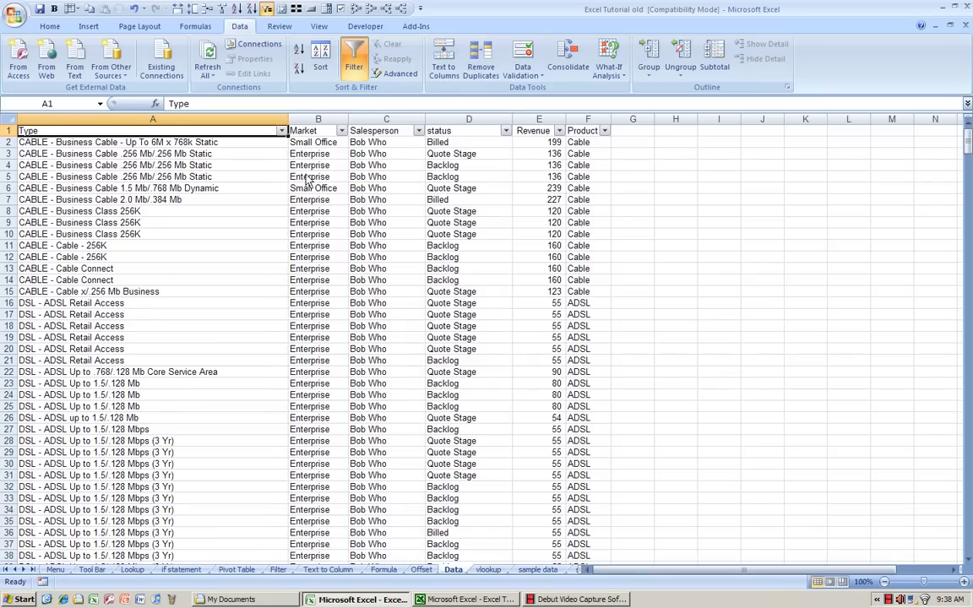
left_click_drag(288, 119, 260, 119)
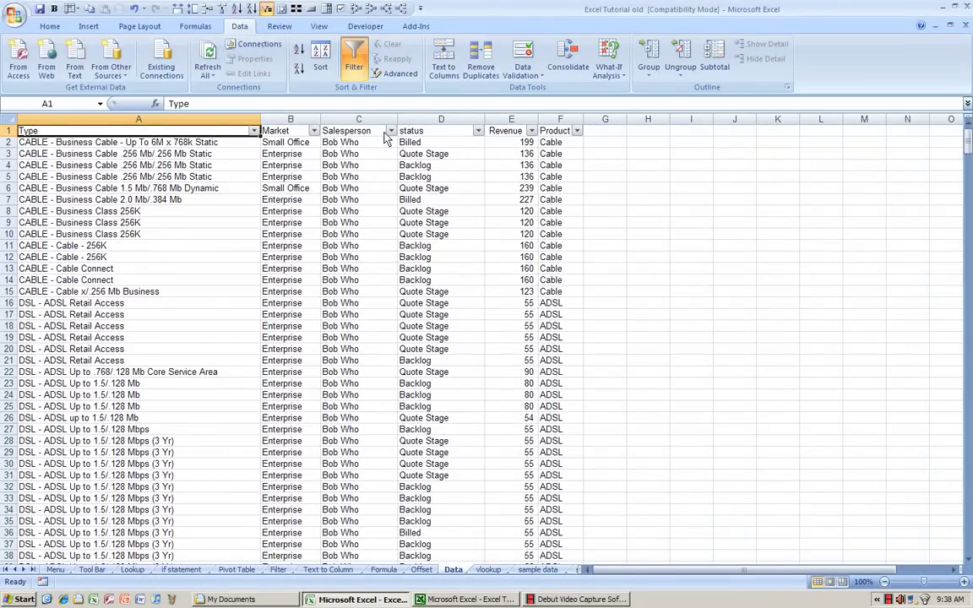
left_click(467, 134)
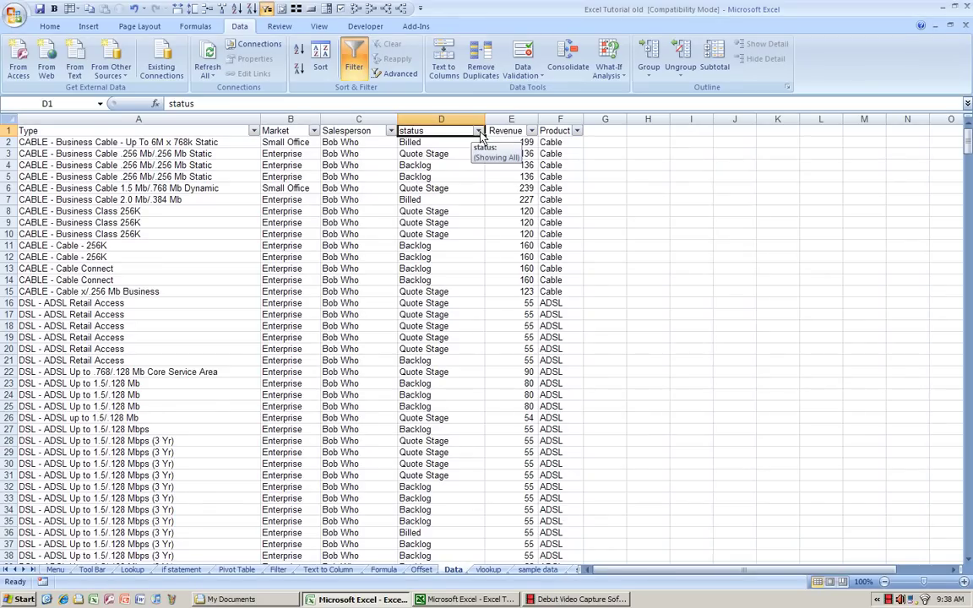
left_click(479, 132)
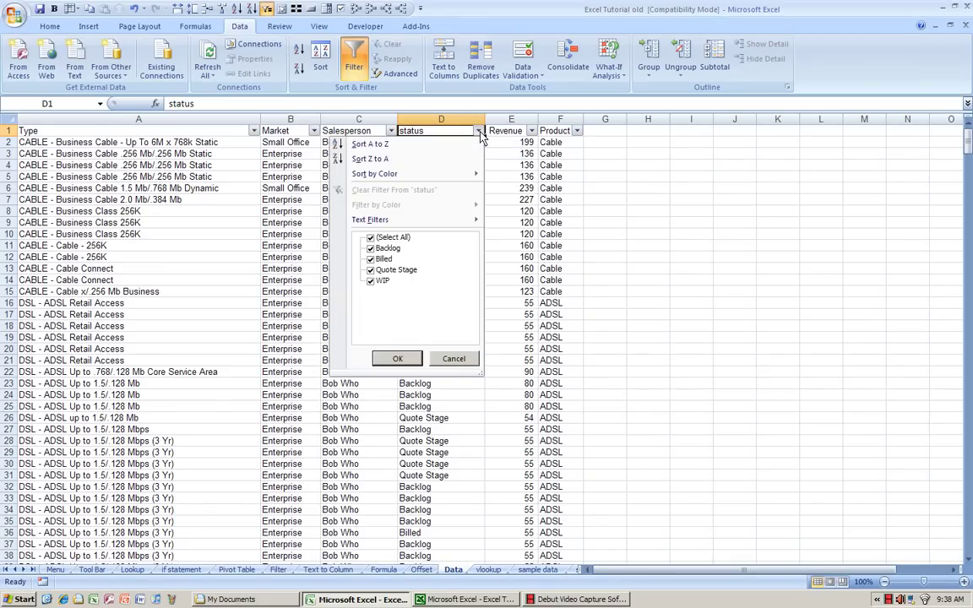
Step: Filter the status column to Backlog only, showing 216 of 622 records, and review the results
left_click(371, 239)
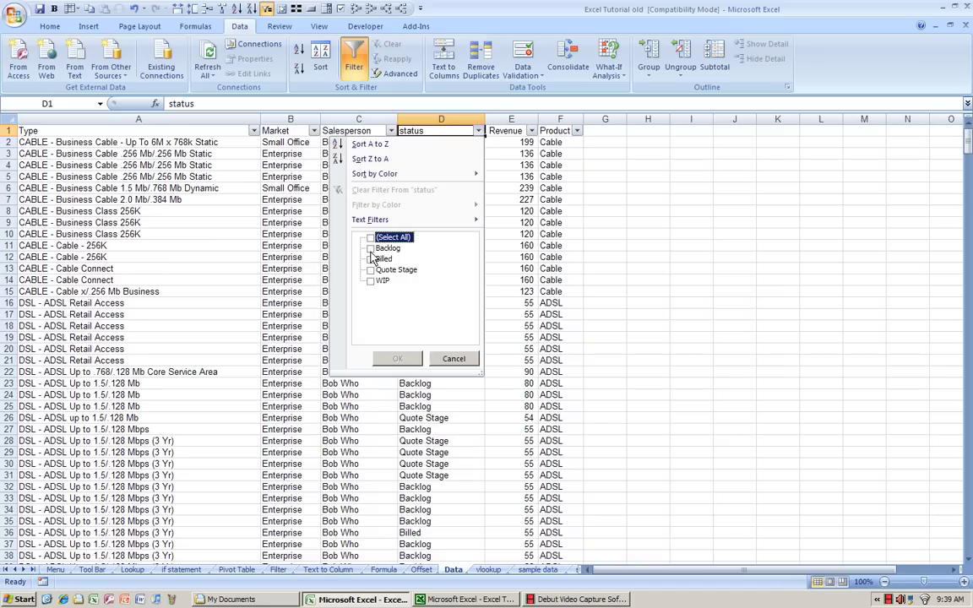
left_click(370, 248)
left_click(394, 360)
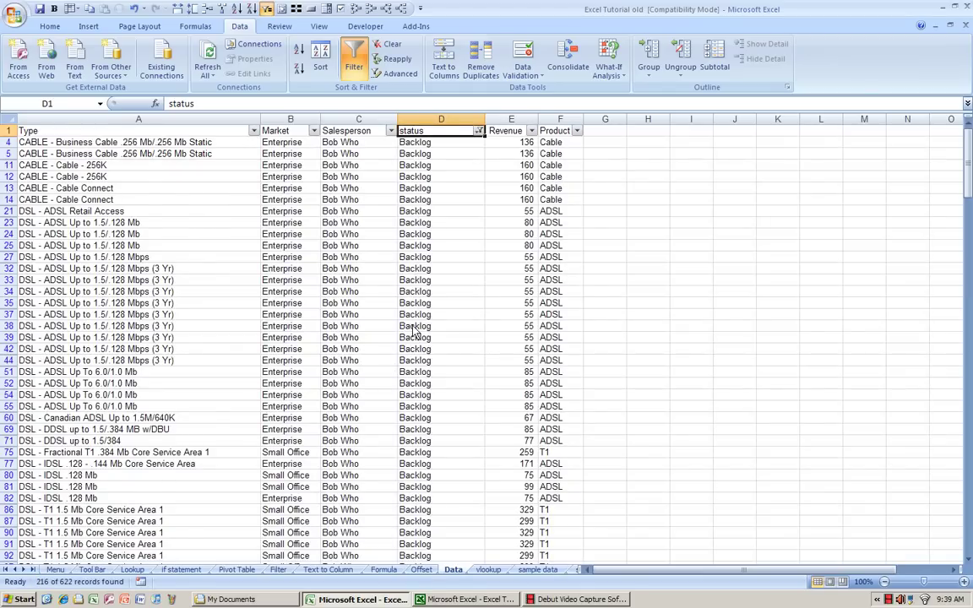
scroll(414, 331, "down", 15)
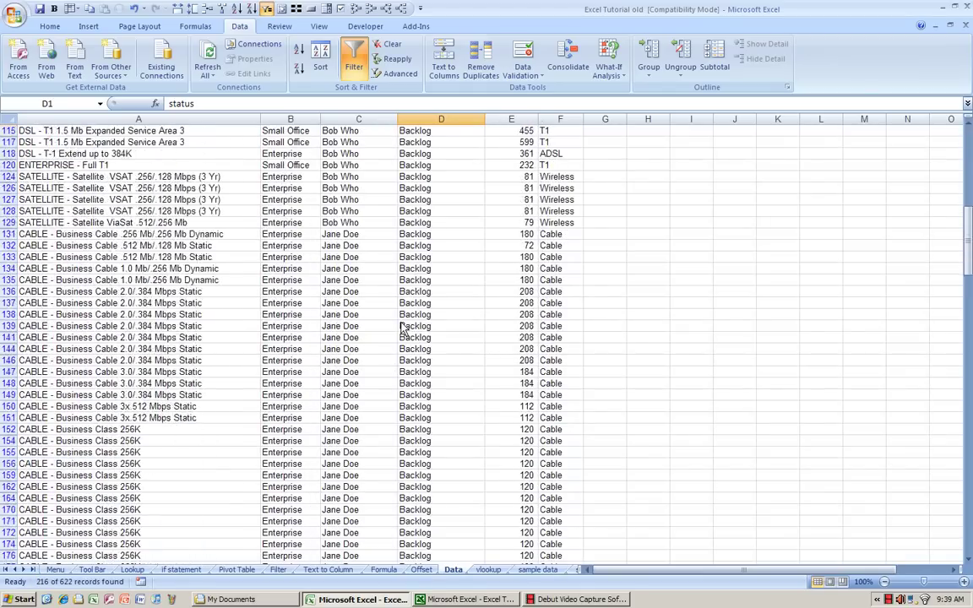
scroll(403, 404, "down", 20)
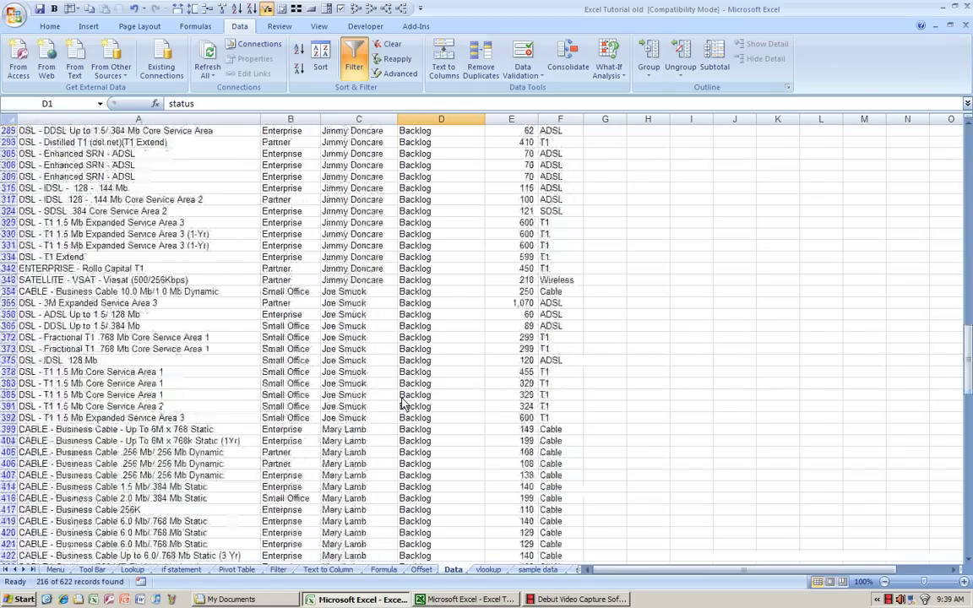
scroll(403, 404, "down", 20)
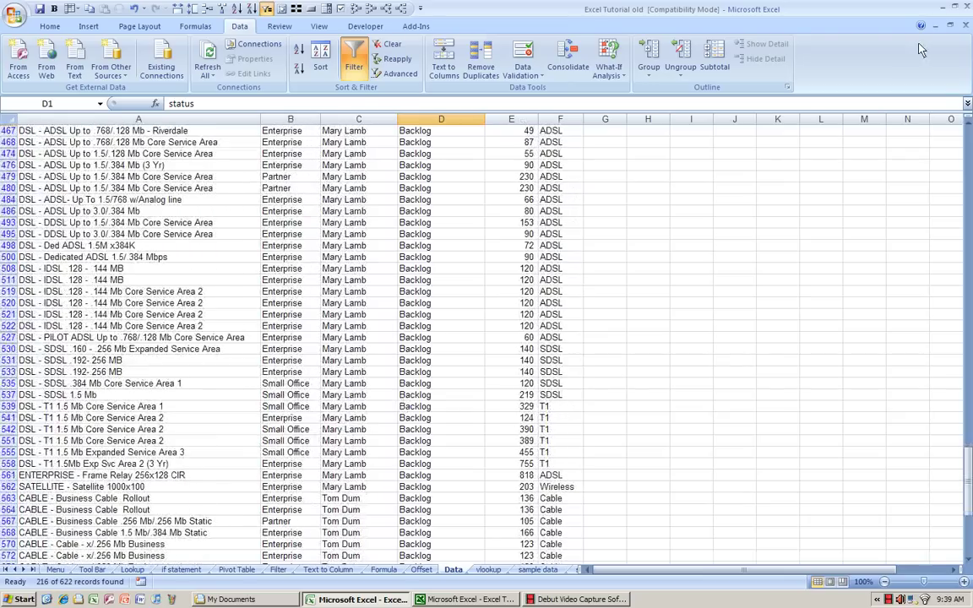
left_click(968, 142)
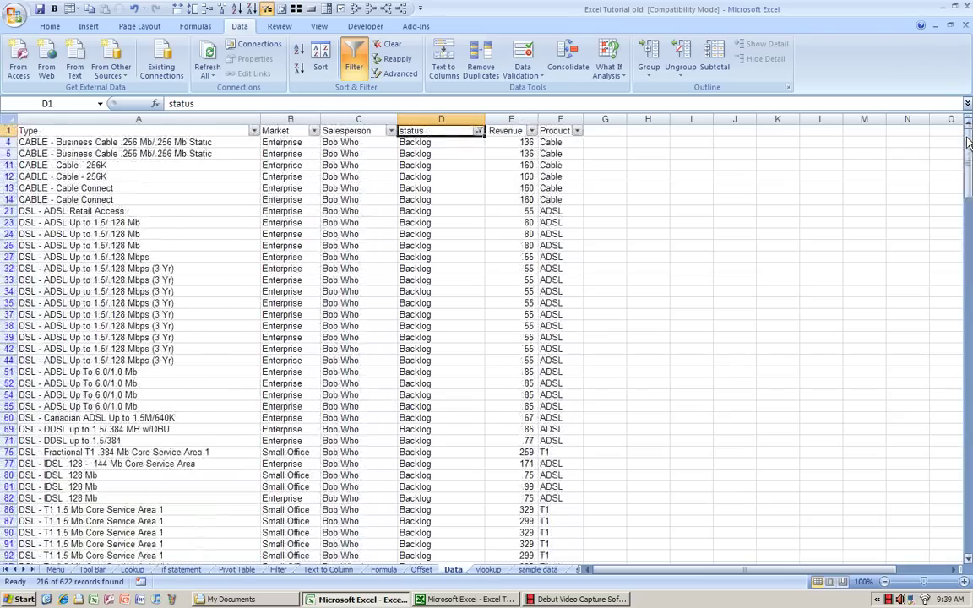
Step: Filter the Salesperson column to one salesperson, leaving 62 of 622 Backlog records
left_click(390, 132)
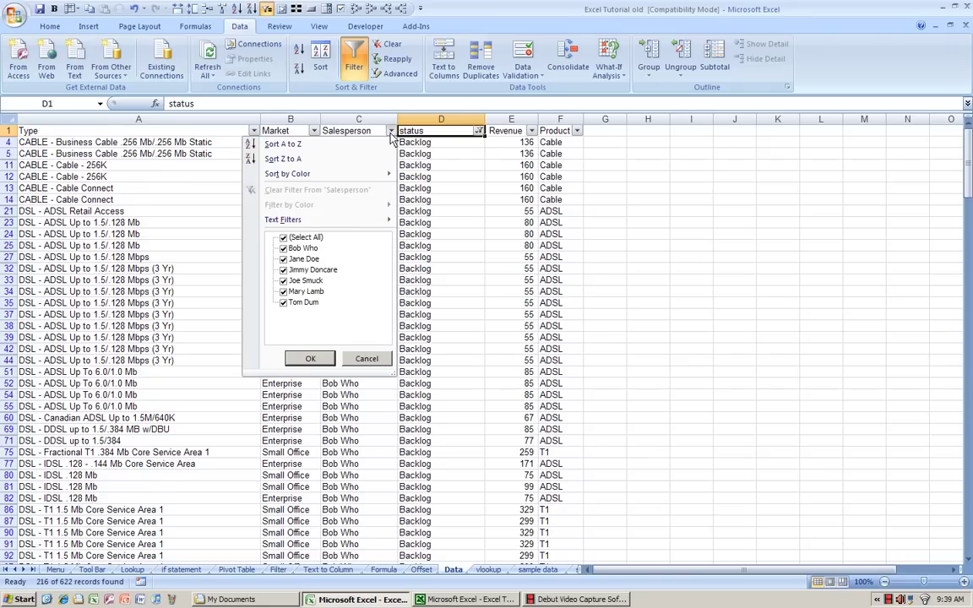
mouse_move(364, 224)
left_click(284, 238)
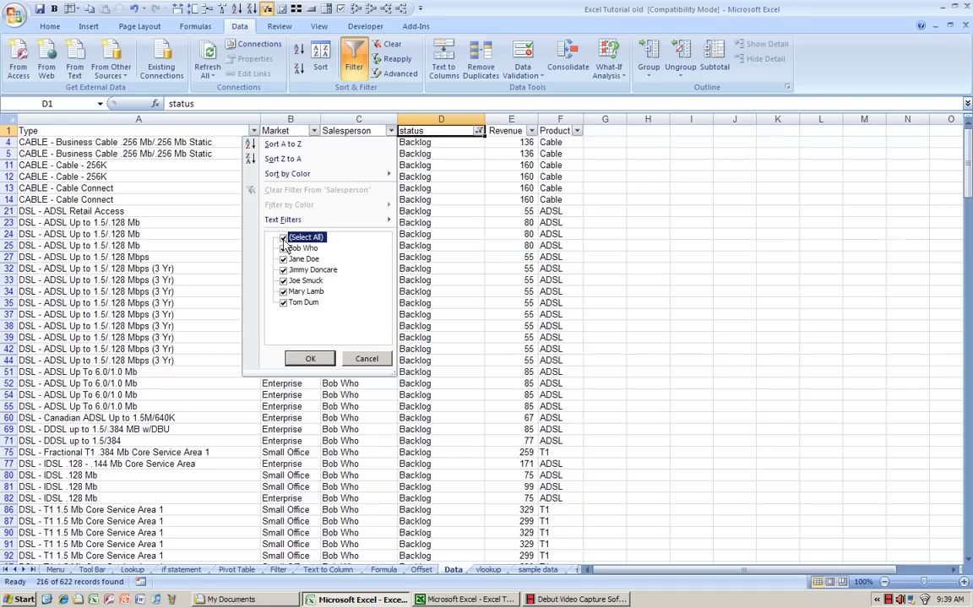
left_click(284, 291)
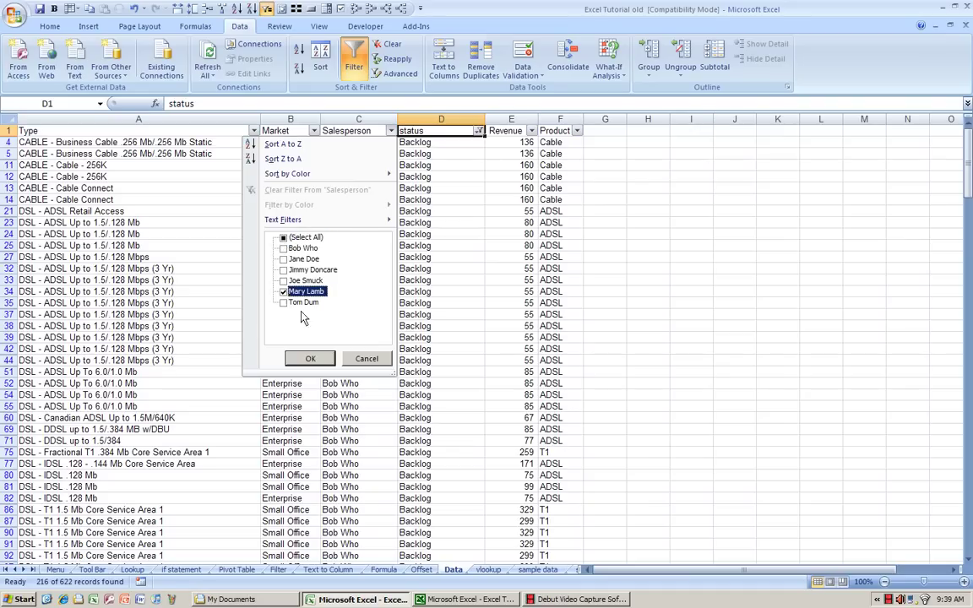
left_click(310, 358)
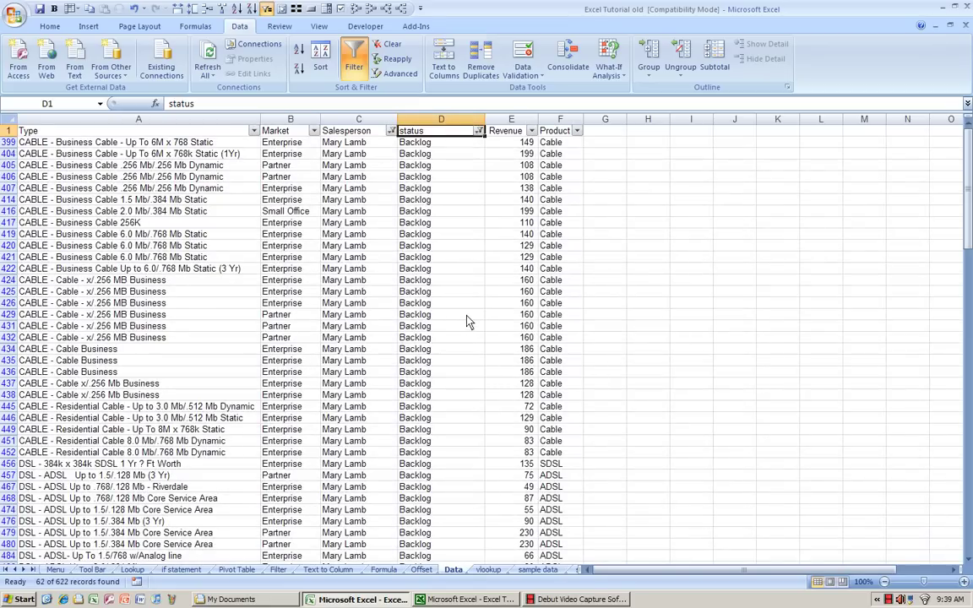
scroll(470, 322, "down", 9)
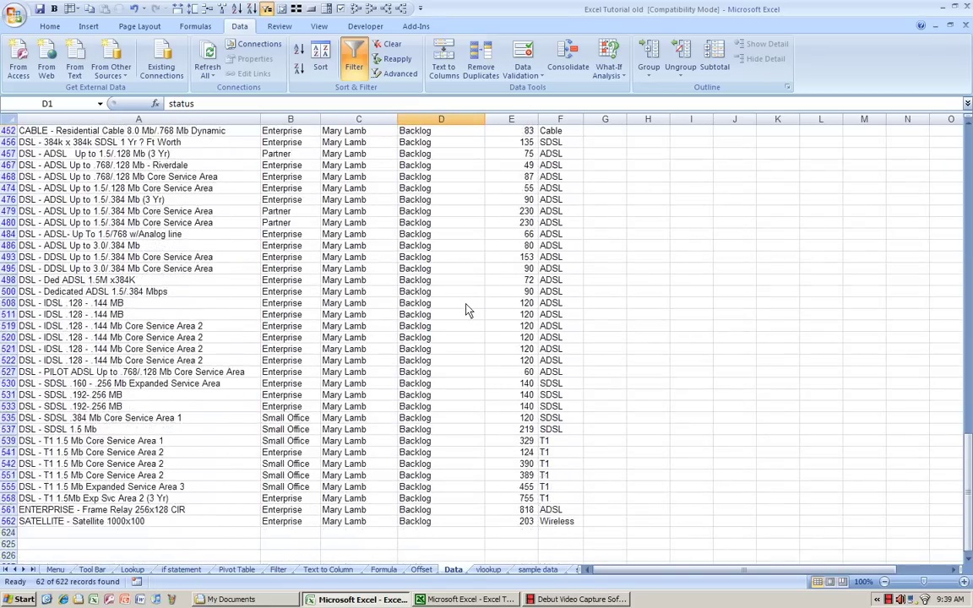
scroll(470, 311, "down", 1)
scroll(470, 311, "up", 10)
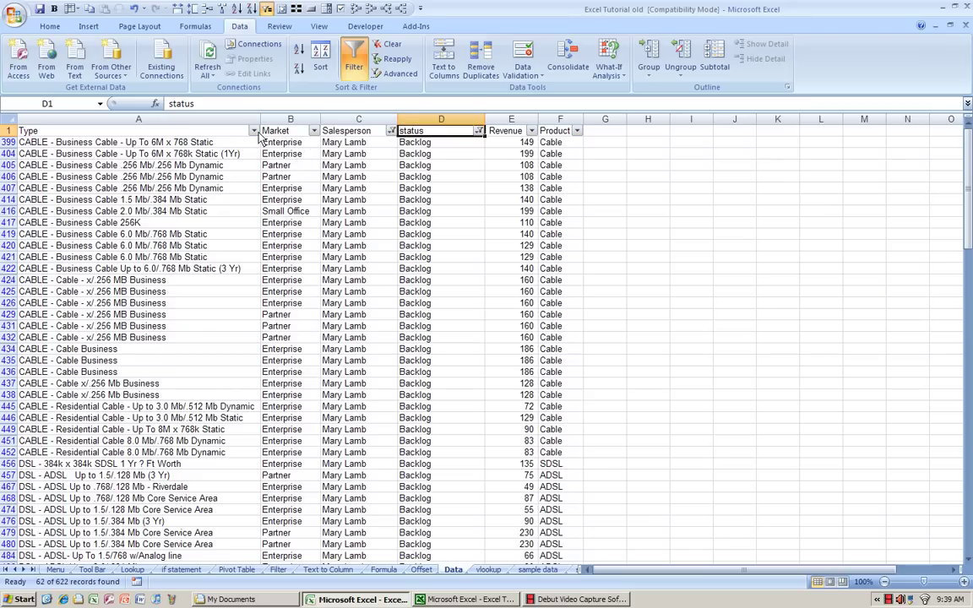
left_click(407, 166)
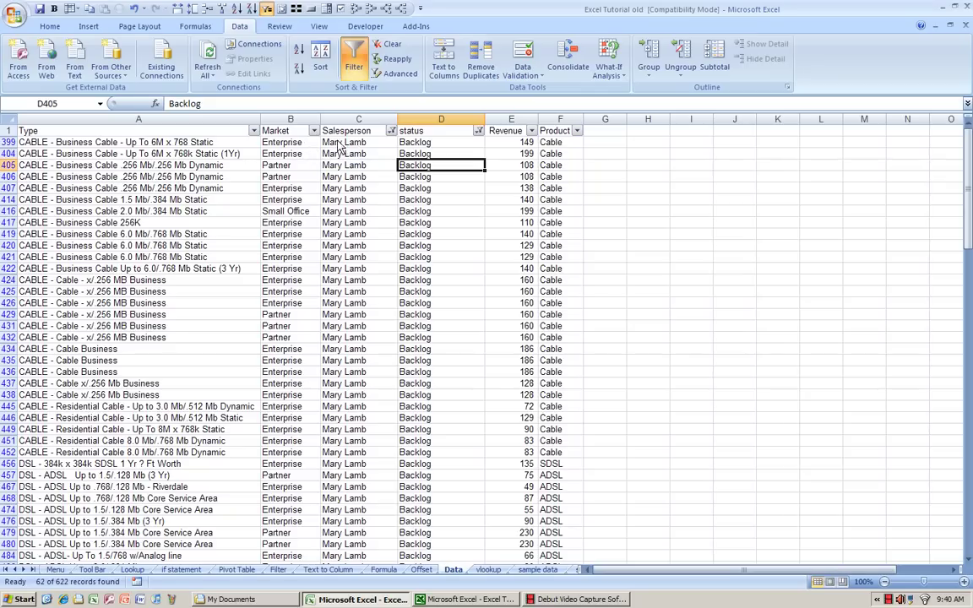
Step: Reset the Salesperson and status filters to Select All so every record shows
left_click(391, 131)
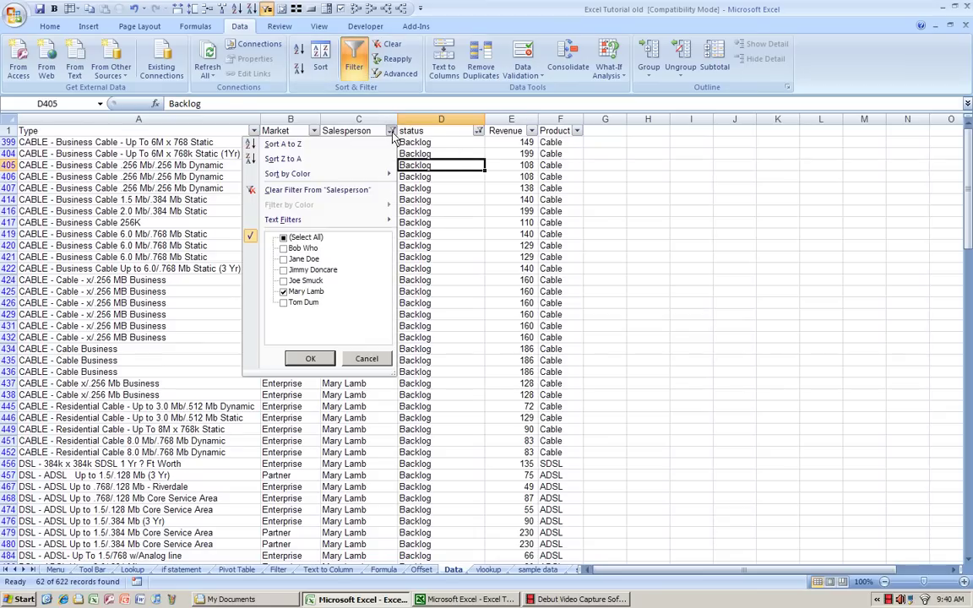
left_click(286, 239)
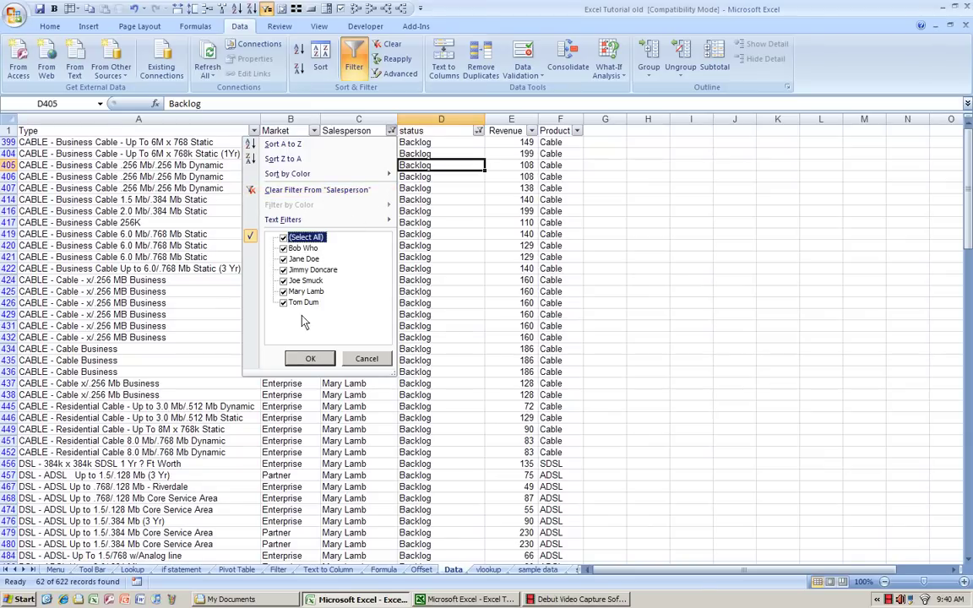
left_click(311, 359)
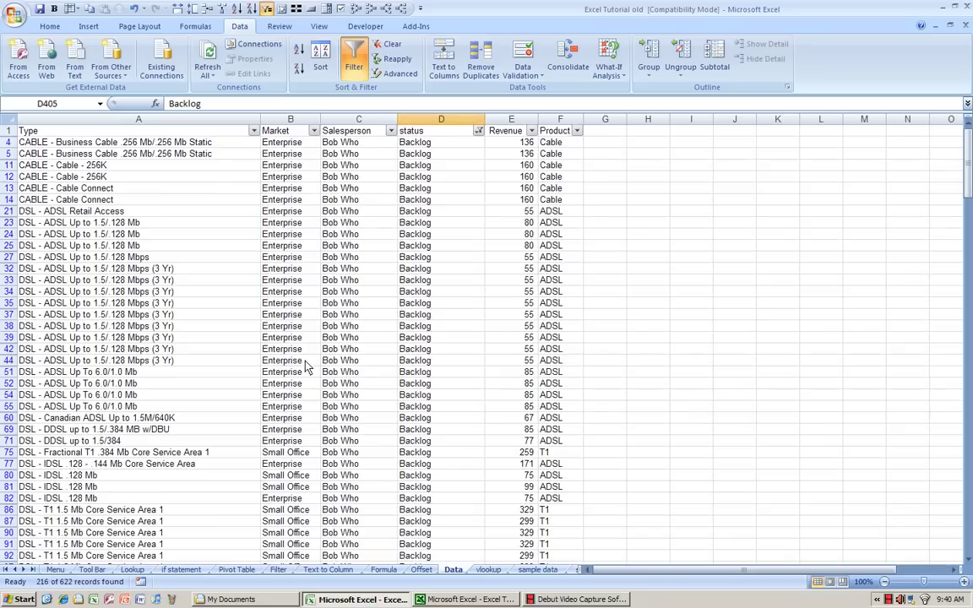
left_click(478, 130)
left_click(372, 237)
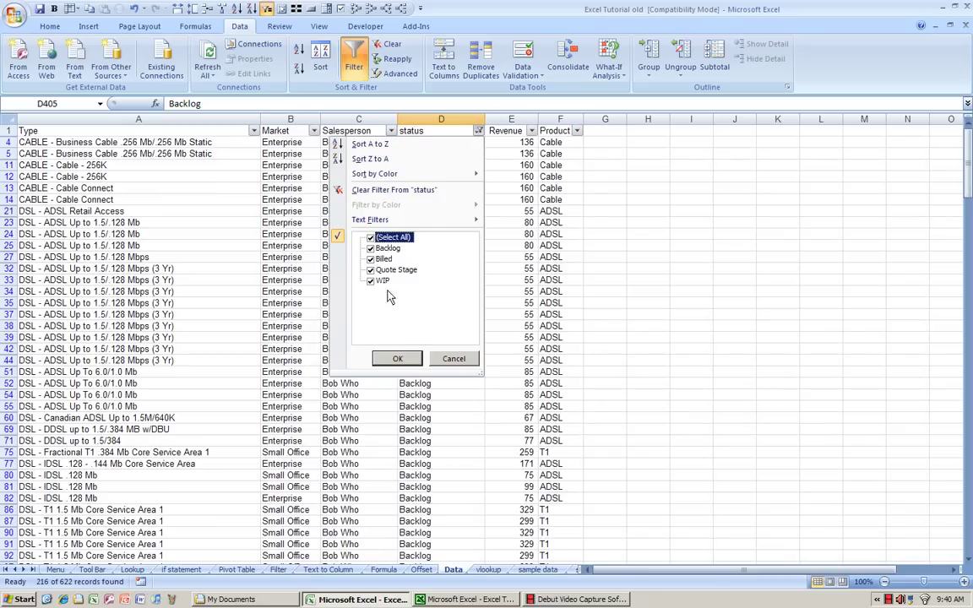
left_click(397, 358)
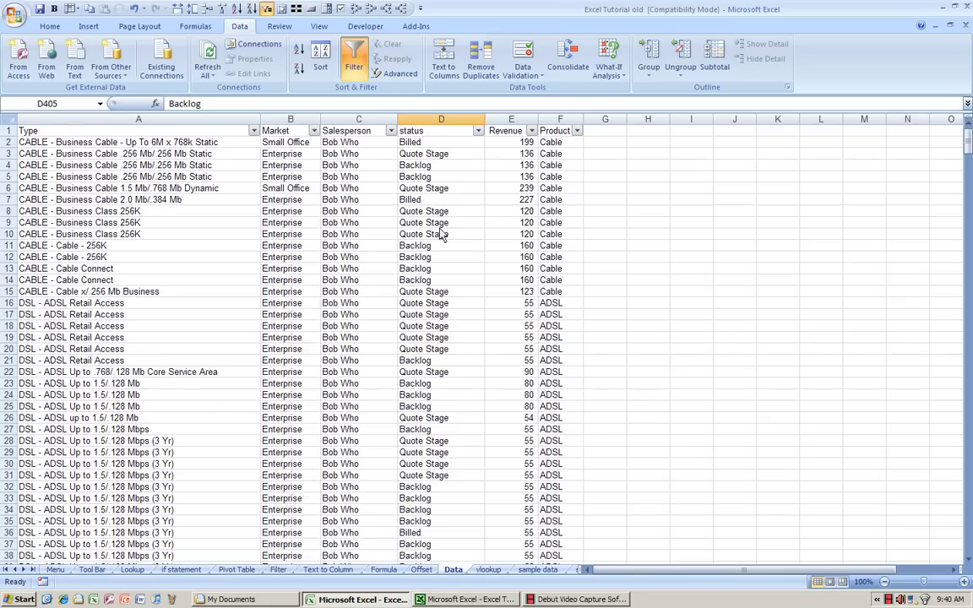
Step: Review the Type filter without changing it, then bring the other workbook's sample data forward
left_click(254, 130)
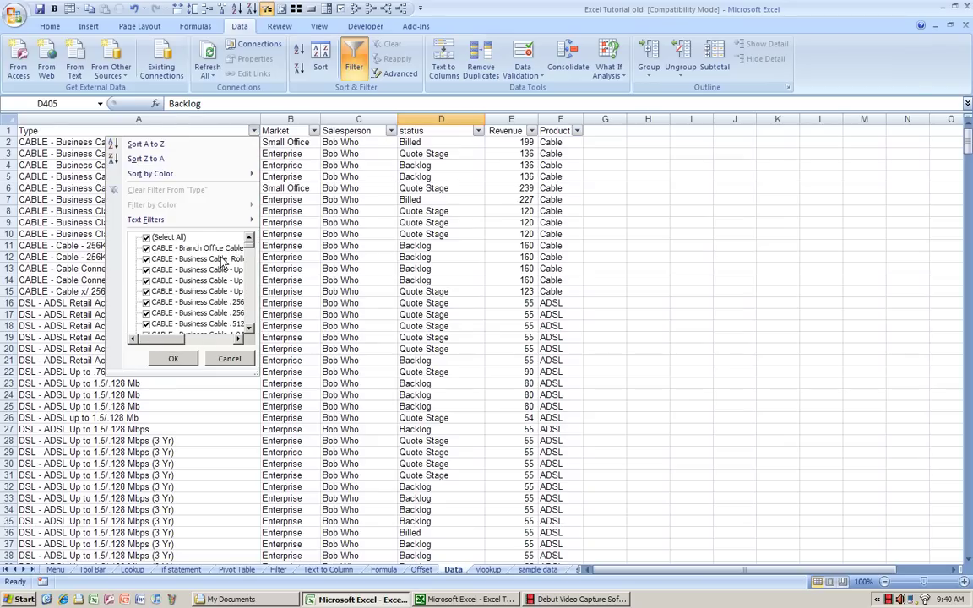
scroll(245, 271, "down", 5)
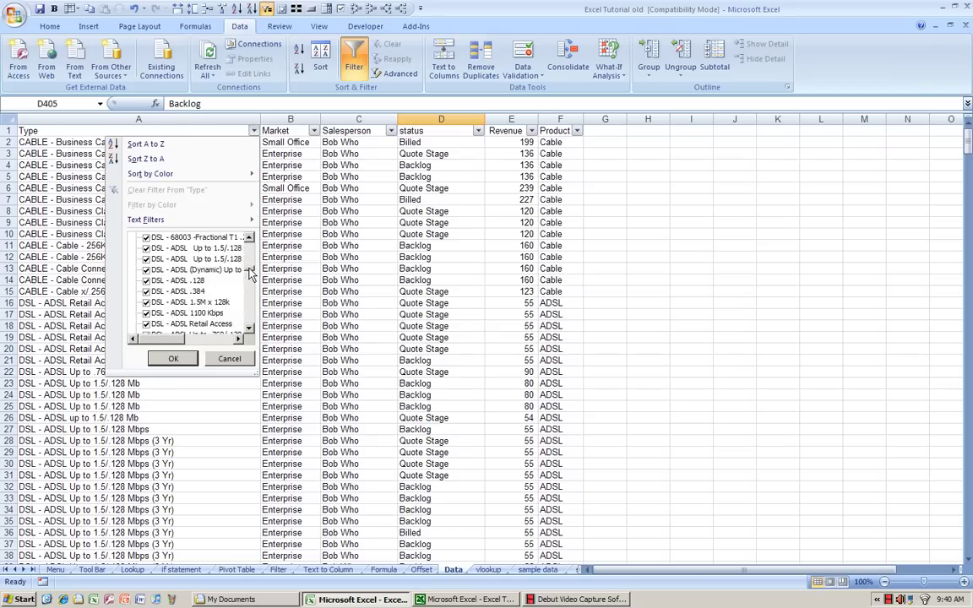
scroll(250, 273, "up", 5)
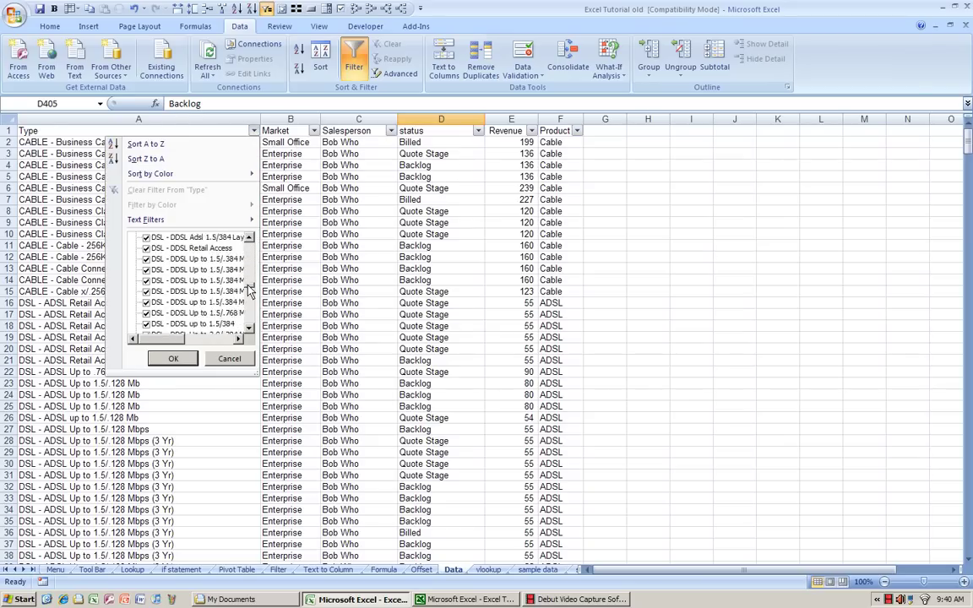
left_click(231, 360)
left_click(463, 599)
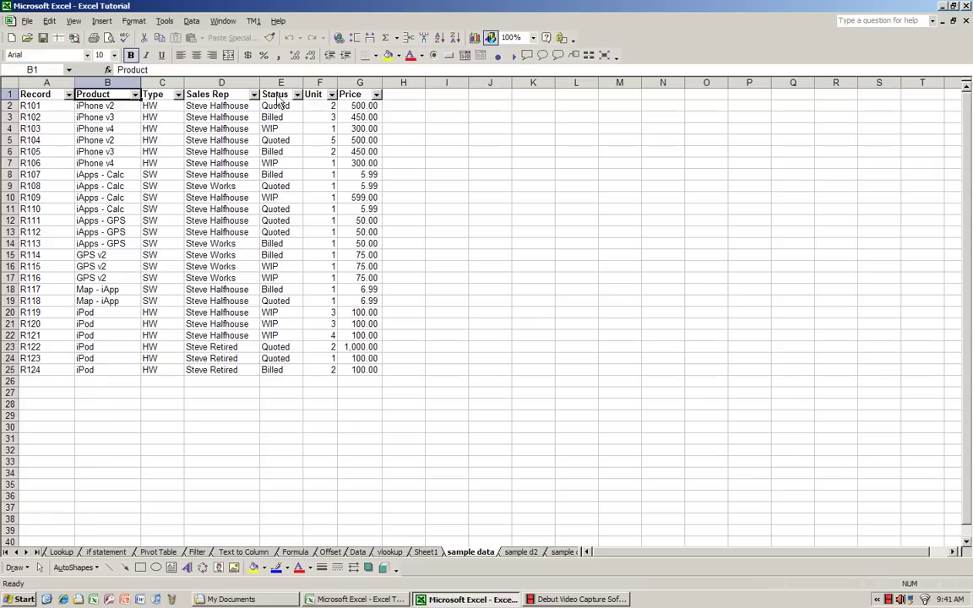
Step: Widen the Status column, then filter Status to Billed and Sales Rep to one rep
left_click_drag(304, 85, 314, 90)
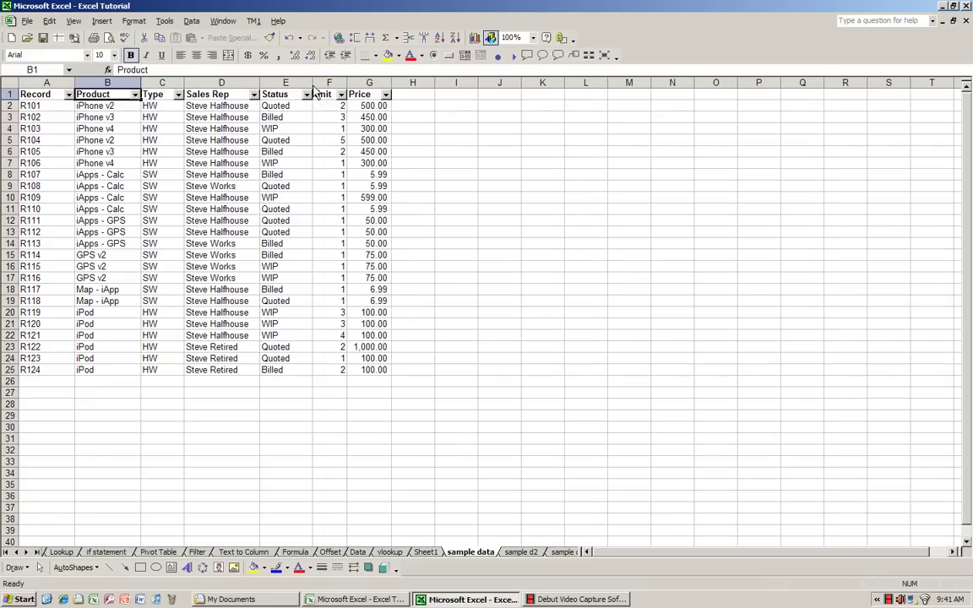
left_click(308, 94)
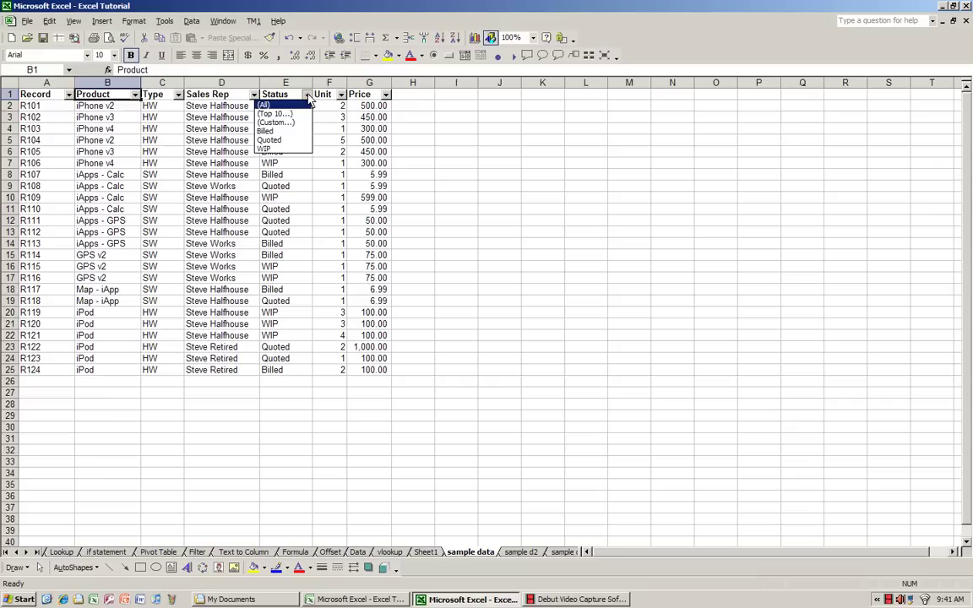
left_click(289, 134)
left_click(253, 95)
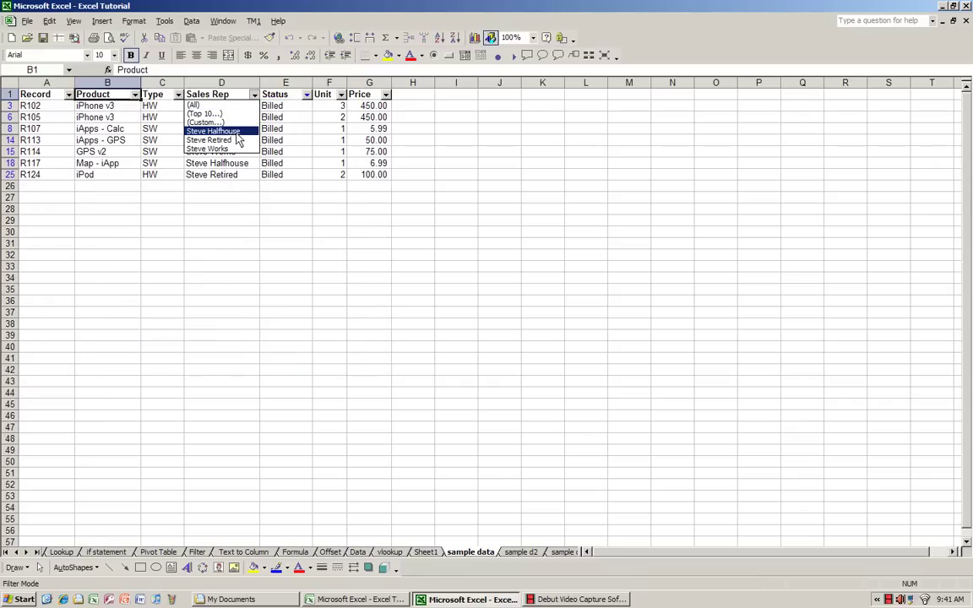
left_click(234, 132)
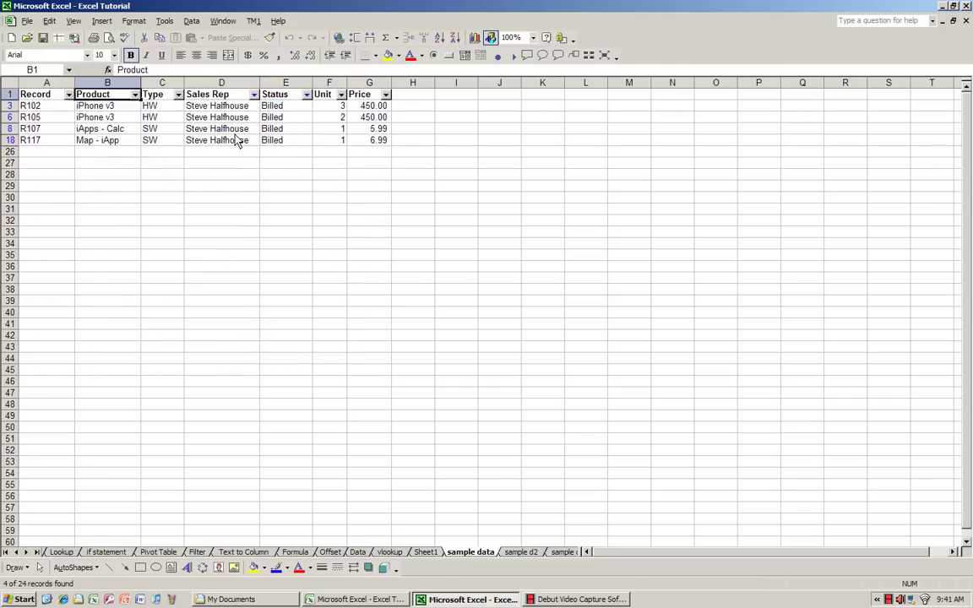
Step: Reset the Sales Rep and Status filters back to (All), leaving Type unfiltered
left_click(179, 94)
left_click(165, 104)
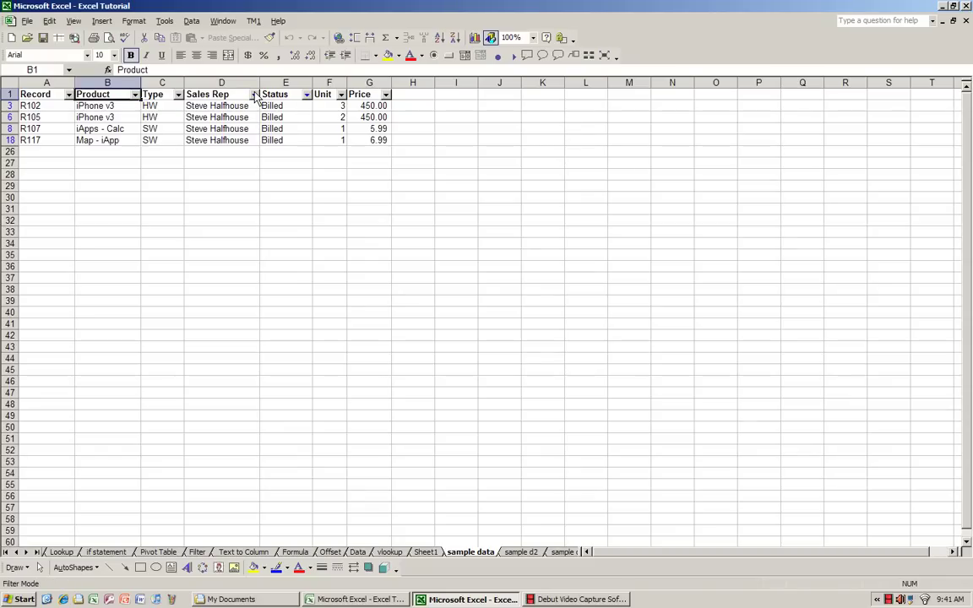
left_click(253, 94)
left_click(236, 104)
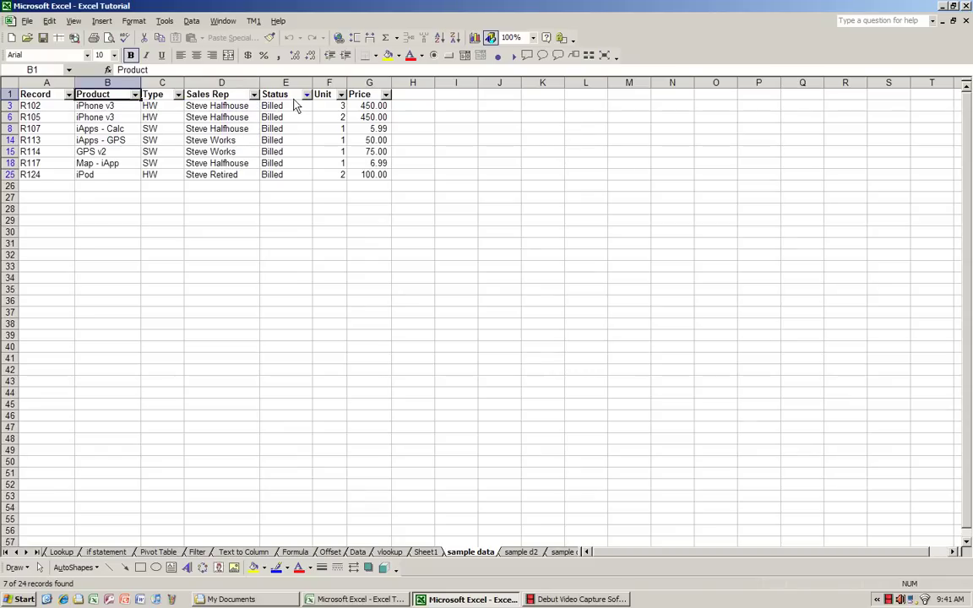
left_click(307, 94)
left_click(273, 105)
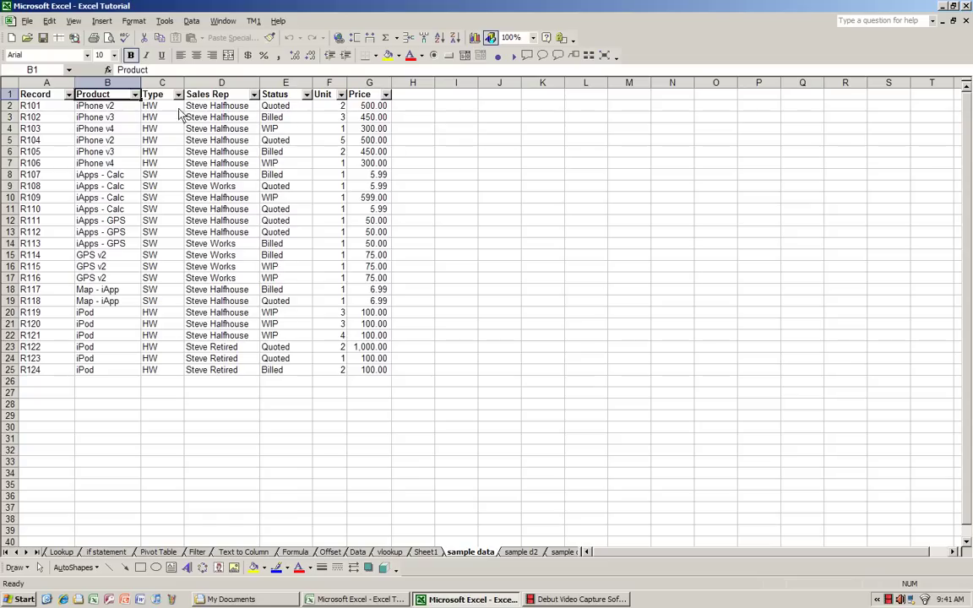
Step: Filter the Record column to R103, then to R109, showing 1 of 24 records
left_click(68, 95)
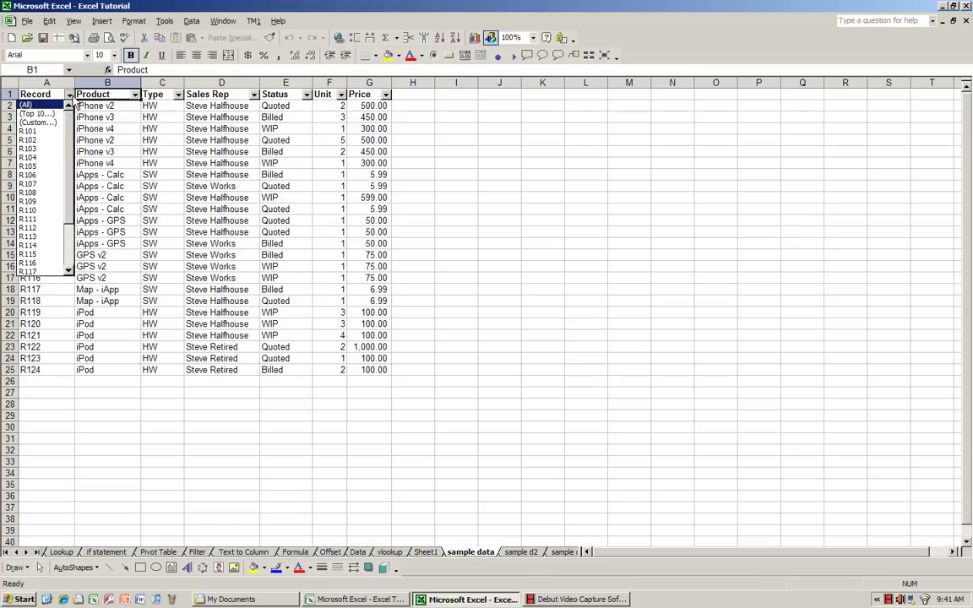
left_click(28, 149)
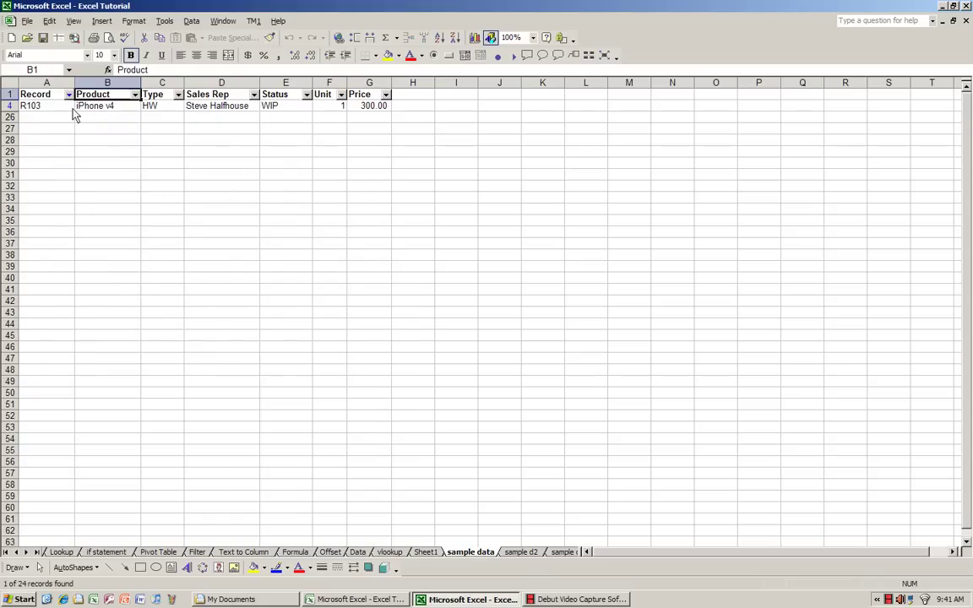
left_click(68, 95)
left_click(40, 144)
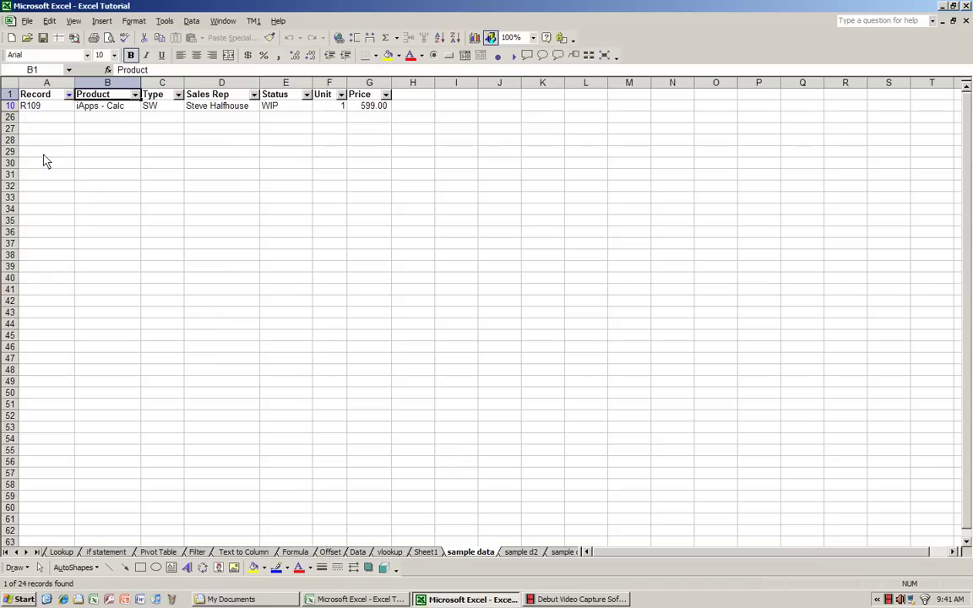
left_click(68, 94)
scroll(61, 108, "up", 2)
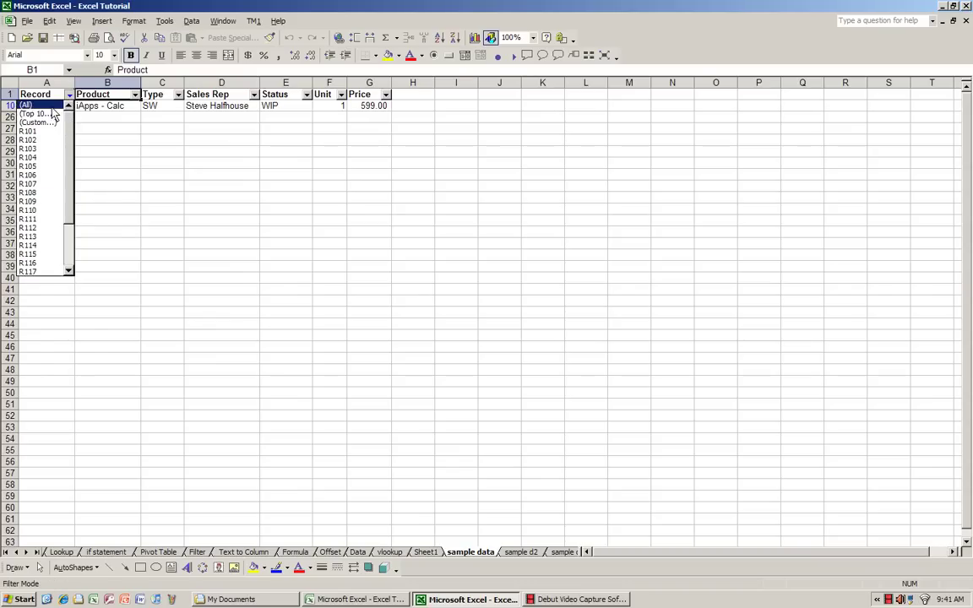